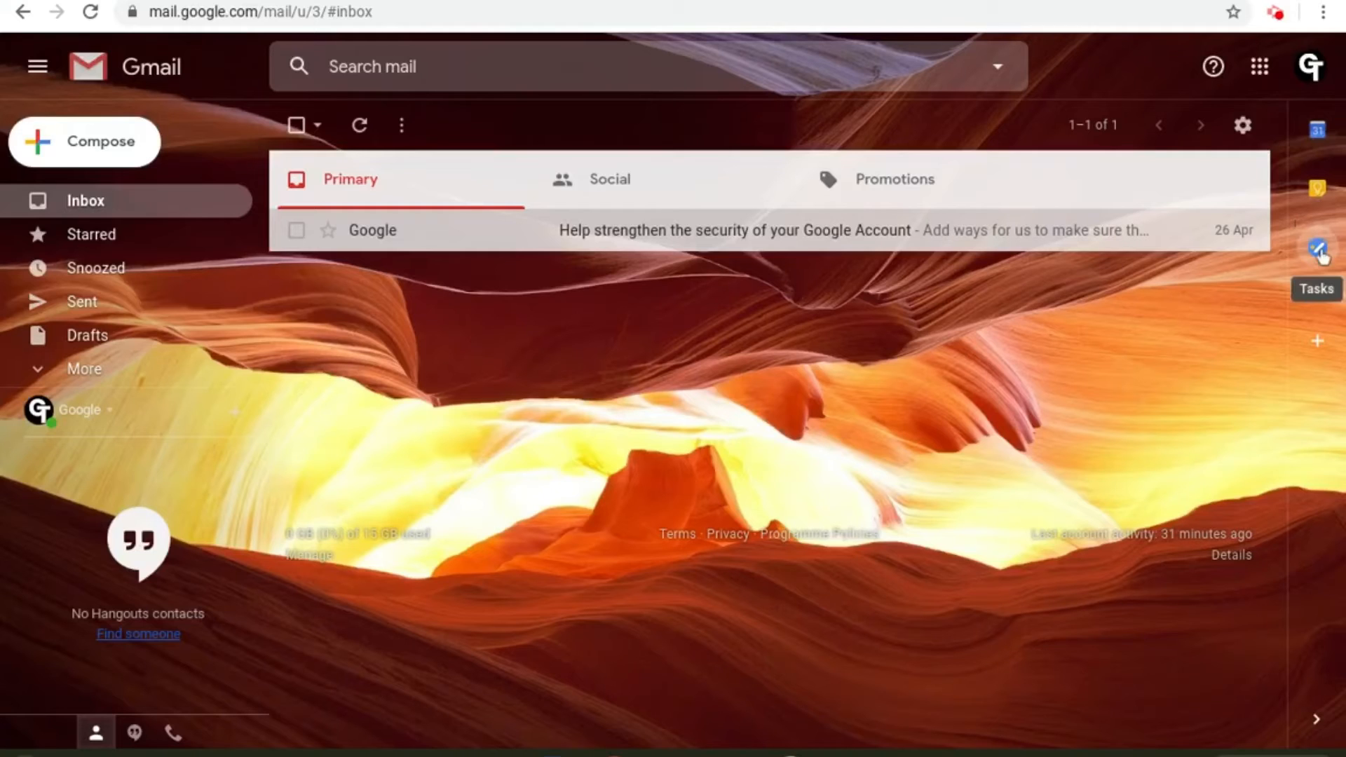
Show the Google Calendar side panel listing upcoming events beside the inbox.
{"action": "left_click", "coordinate": [1317, 132]}
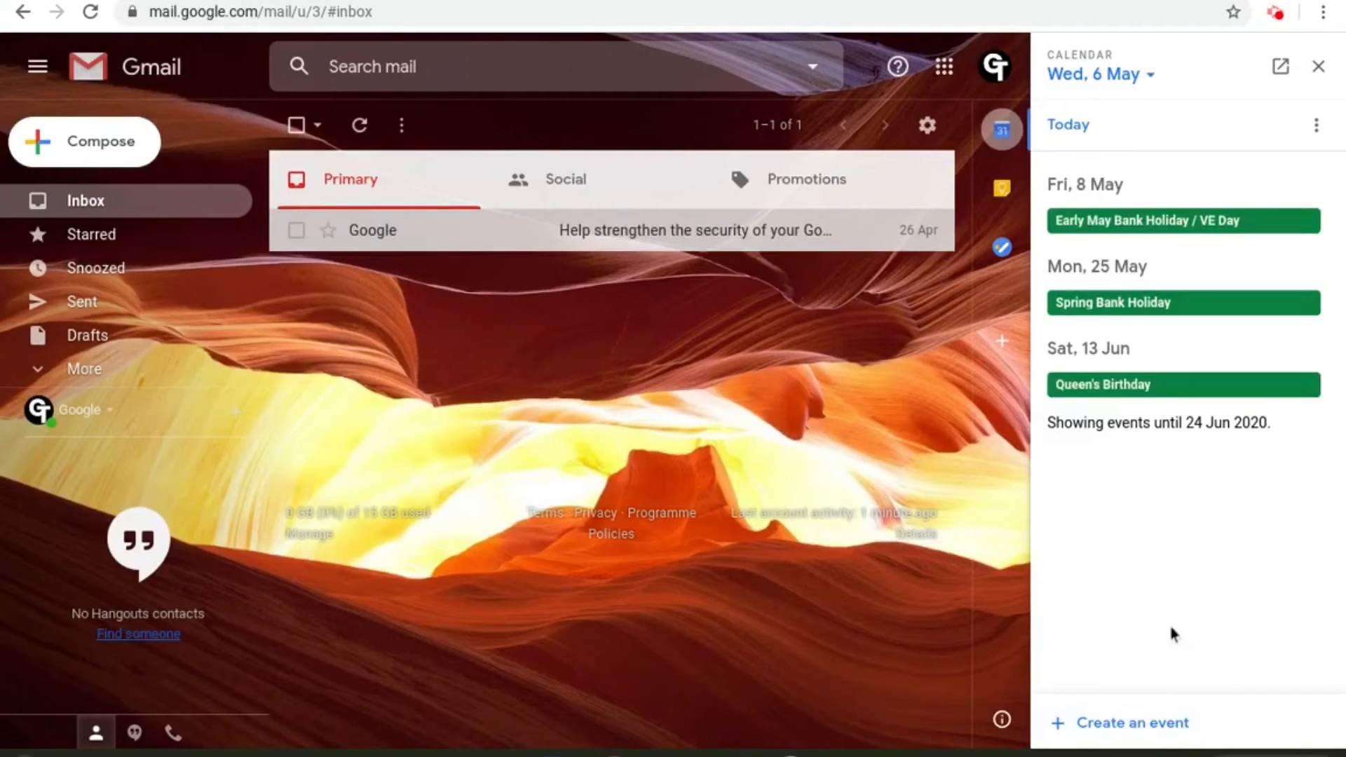
{"action": "left_click", "coordinate": [1138, 724]}
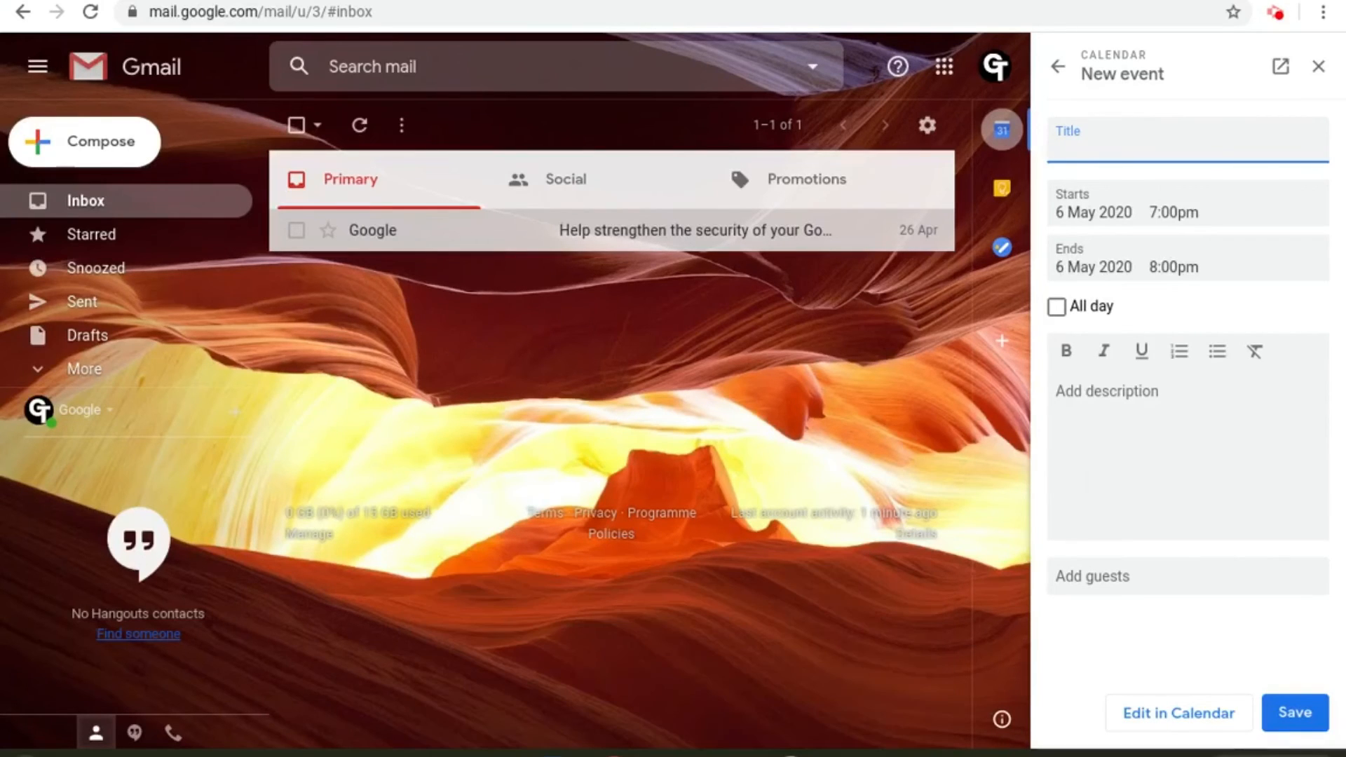
{"action": "key", "text": "Escape"}
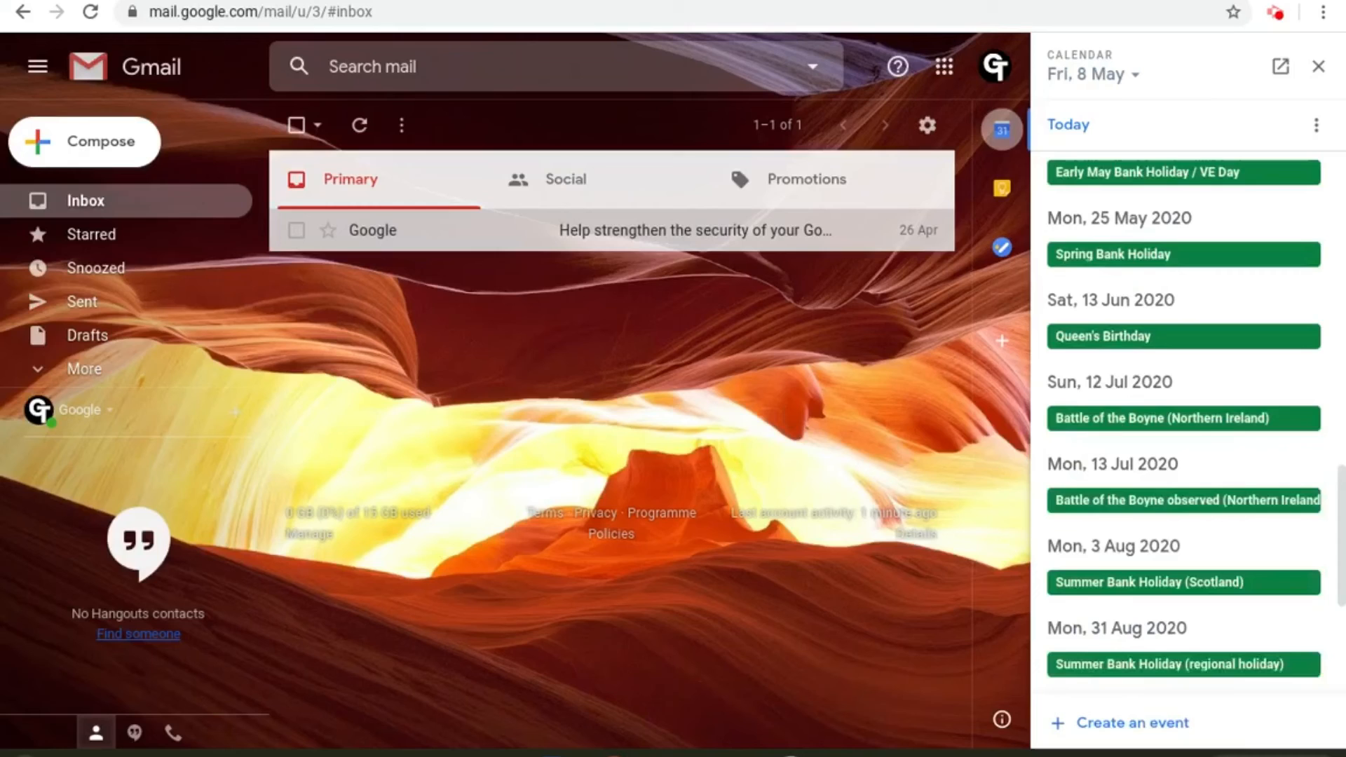